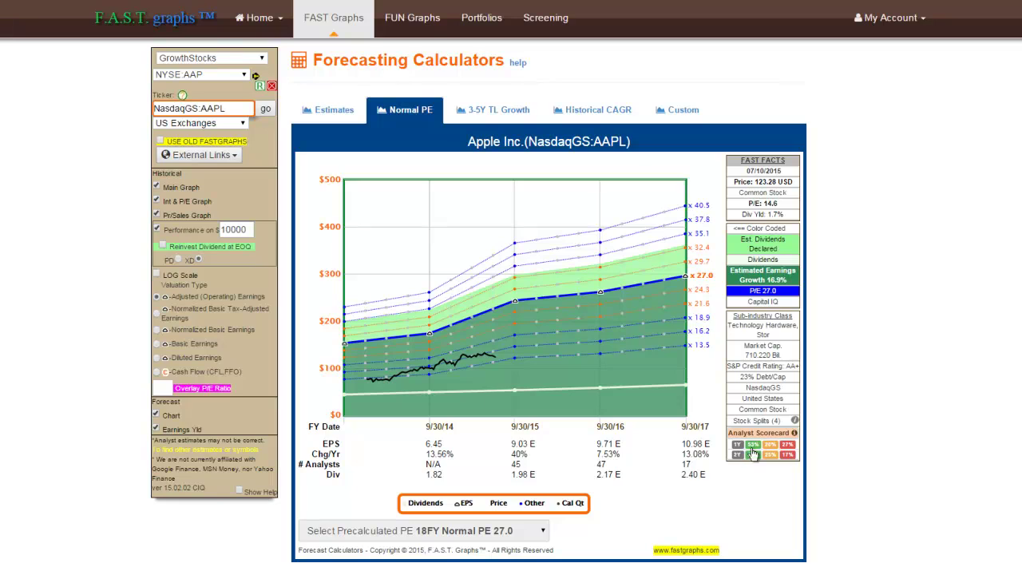
Compare 13FY Normal PE 29.1 against 6FY 16.9, settling on 16.9, then view 3-5Y TL Growth
{"action": "left_click", "coordinate": [544, 534]}
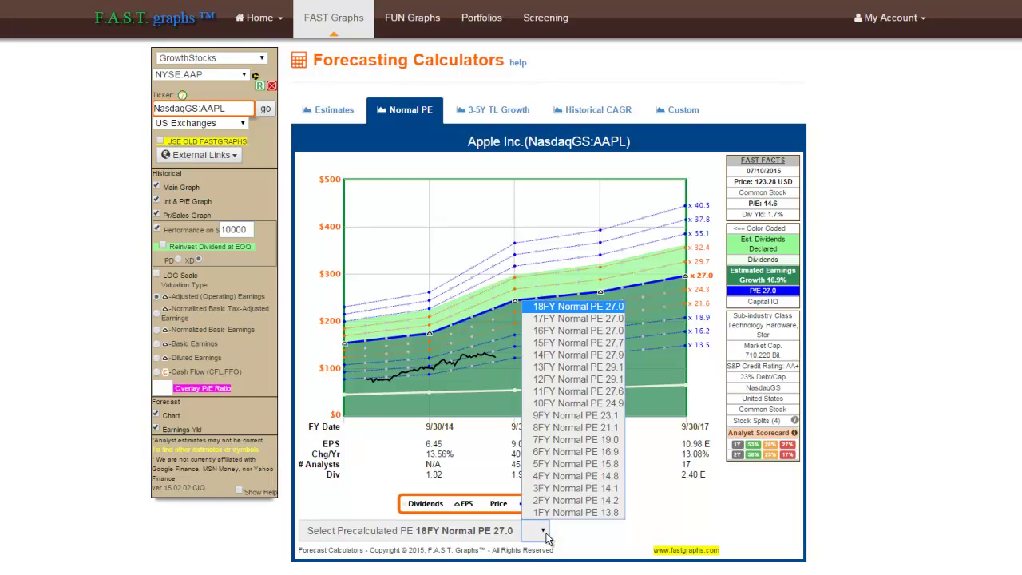
{"action": "left_click", "coordinate": [551, 452]}
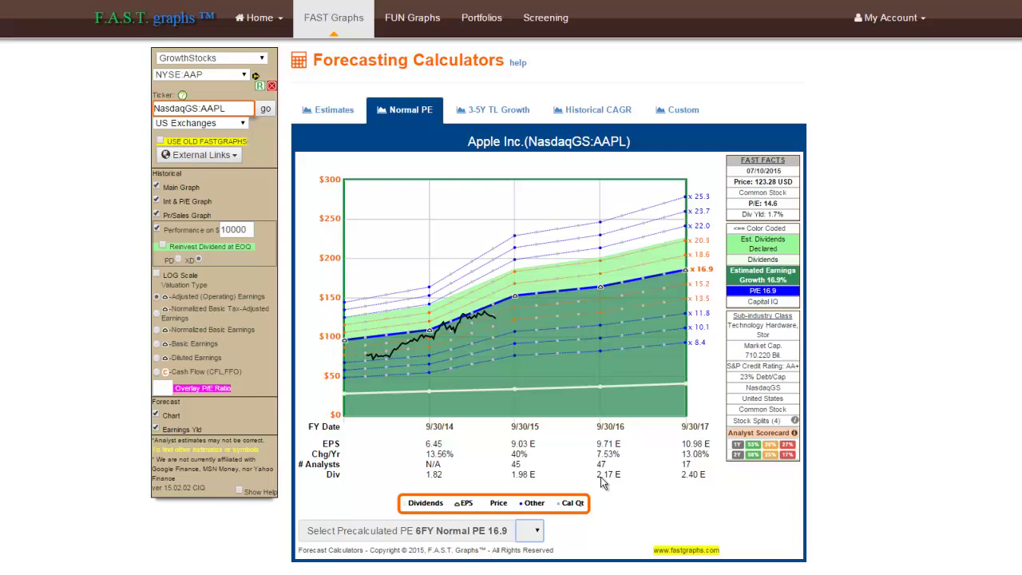
{"action": "left_click", "coordinate": [541, 531]}
{"action": "left_click", "coordinate": [545, 376]}
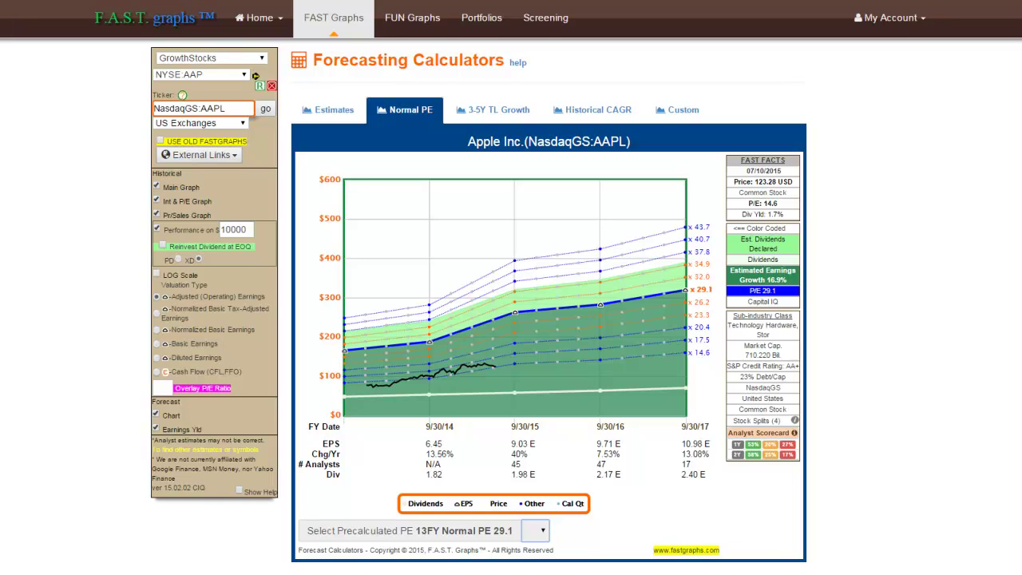
{"action": "key", "text": "Down"}
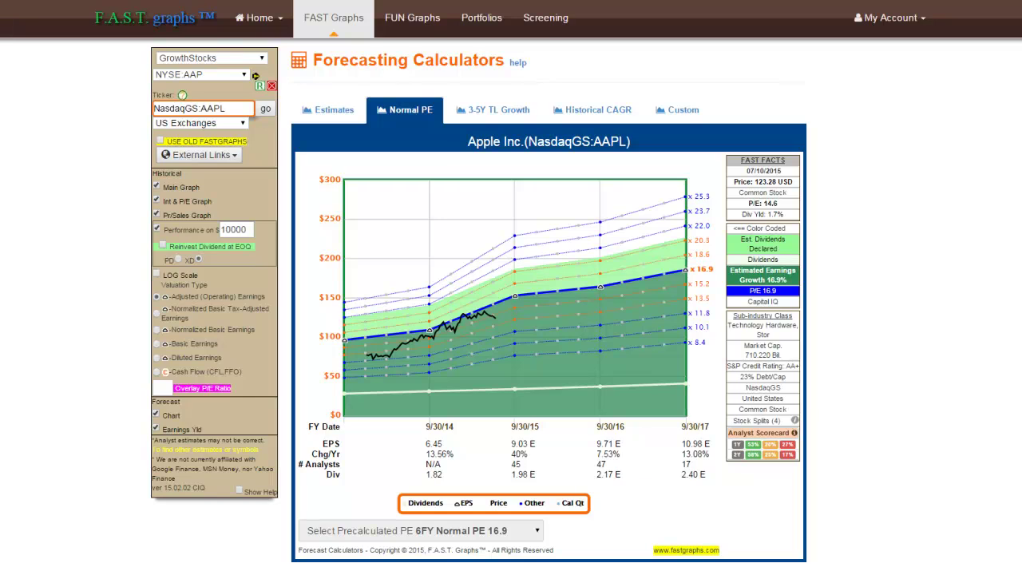
{"action": "left_click", "coordinate": [494, 110]}
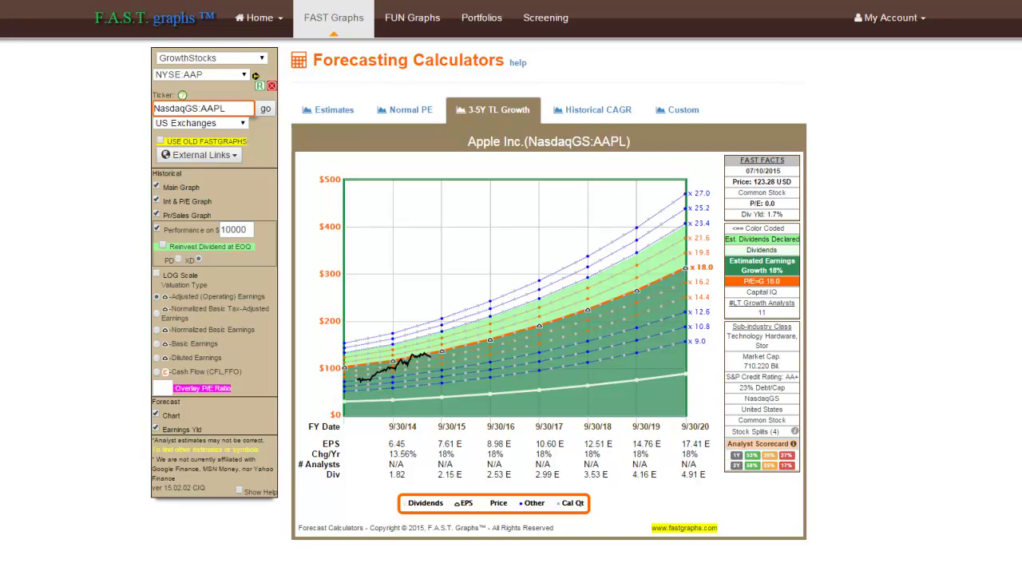
Switch Apple's forecast to the Historical CAGR calculator projecting 23.4% EPS growth
{"action": "left_click", "coordinate": [597, 110]}
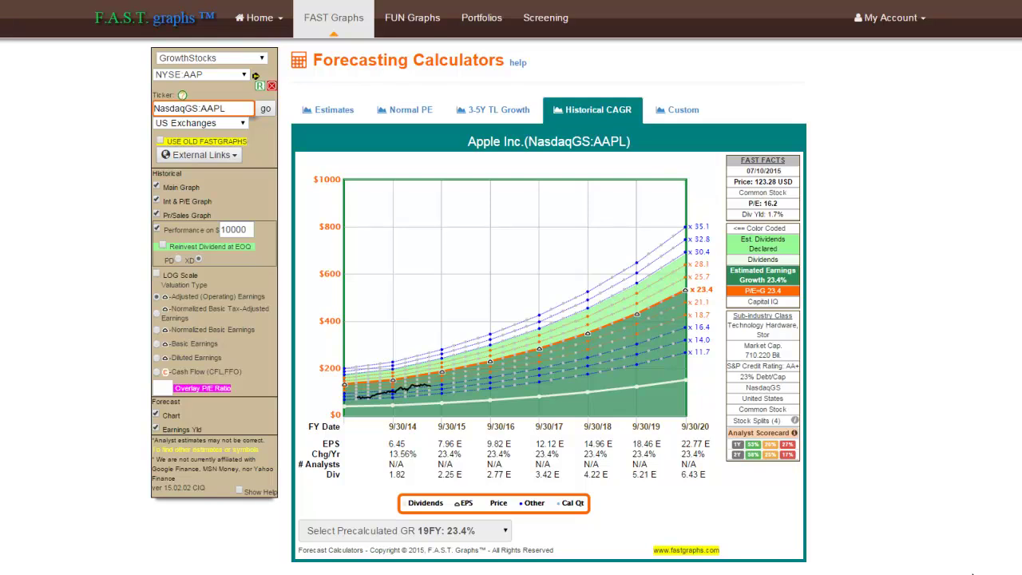
Apply the precalculated 3FY growth rate of 17.7% to the Historical CAGR forecast
{"action": "left_click", "coordinate": [505, 531]}
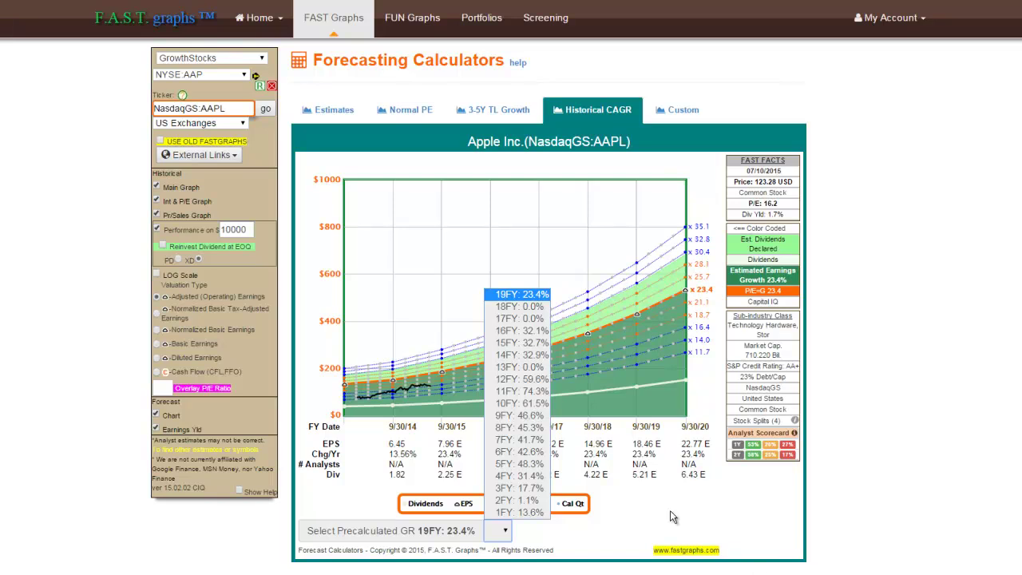
{"action": "left_click", "coordinate": [518, 488]}
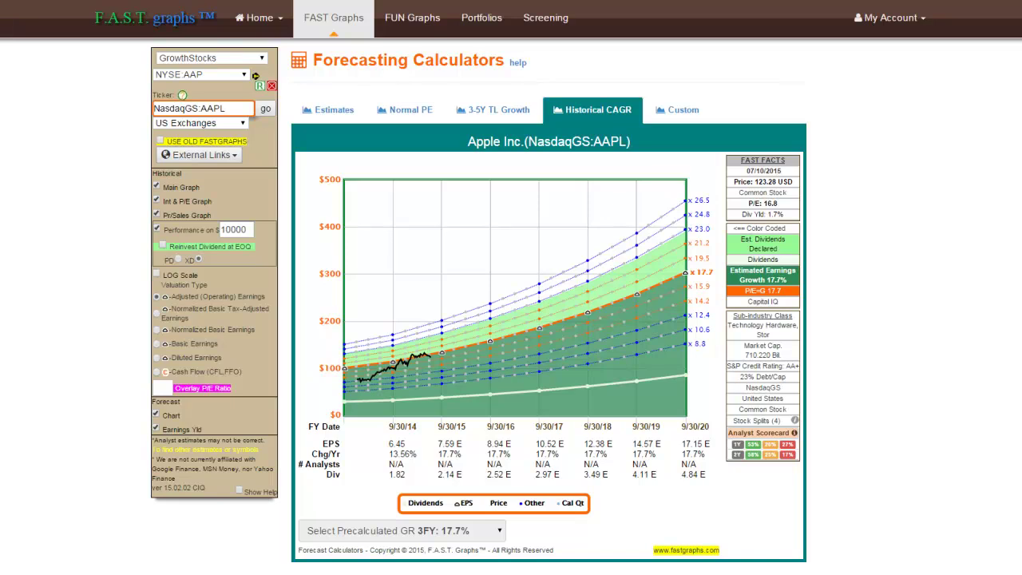
Open the Custom forecast and replace its 18.0 P/E with a 20 override
{"action": "left_click", "coordinate": [683, 110]}
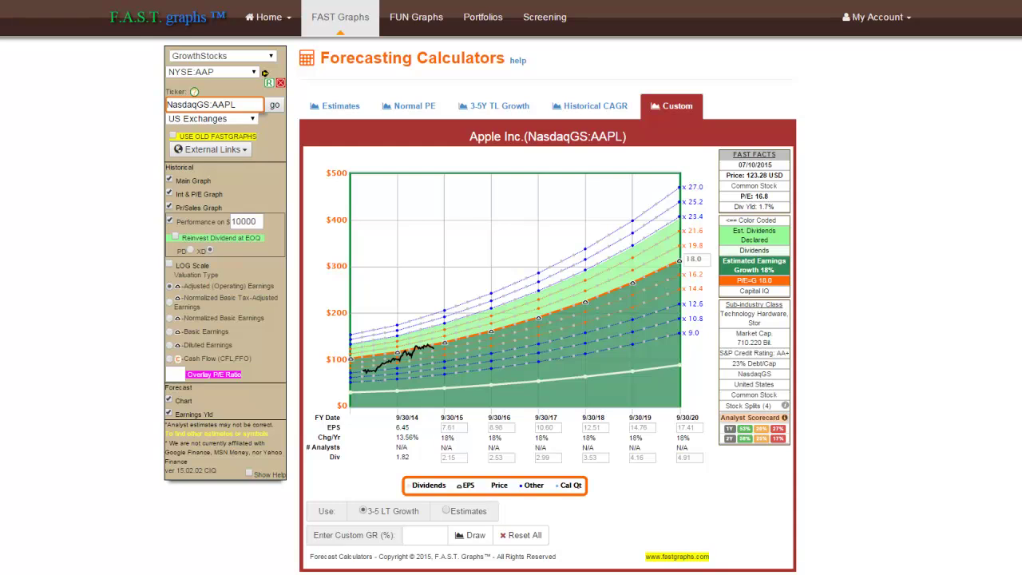
{"action": "left_click", "coordinate": [696, 259]}
{"action": "key", "text": "BackSpace"}
{"action": "key", "text": "BackSpace"}
{"action": "key", "text": "BackSpace"}
{"action": "key", "text": "BackSpace"}
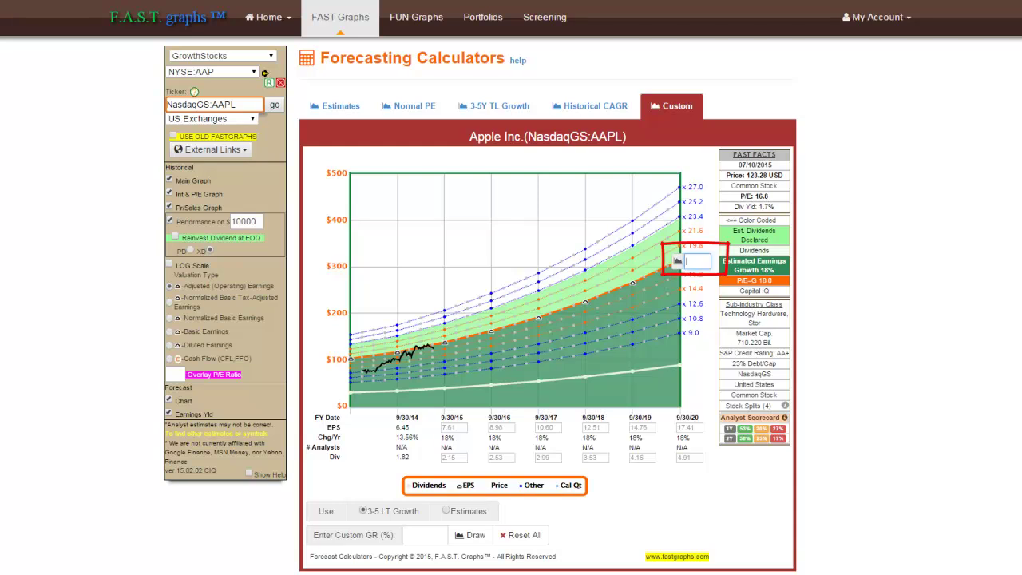
{"action": "type", "text": "20"}
{"action": "key", "text": "Return"}
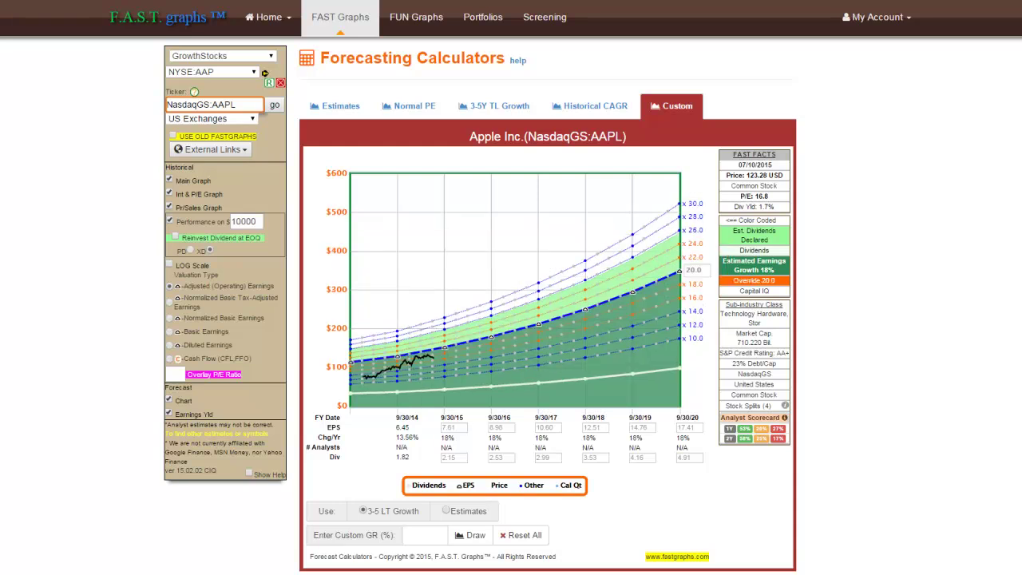
{"action": "mouse_move", "coordinate": [679, 273]}
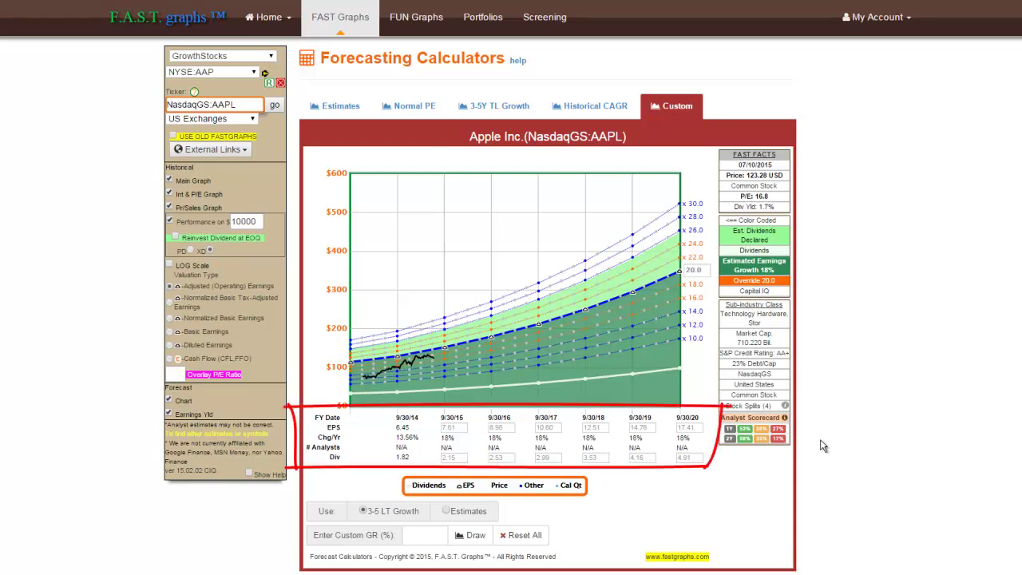
Redraw the Custom forecast without the override, back at the default 18.0 P/E
{"action": "left_click", "coordinate": [547, 459]}
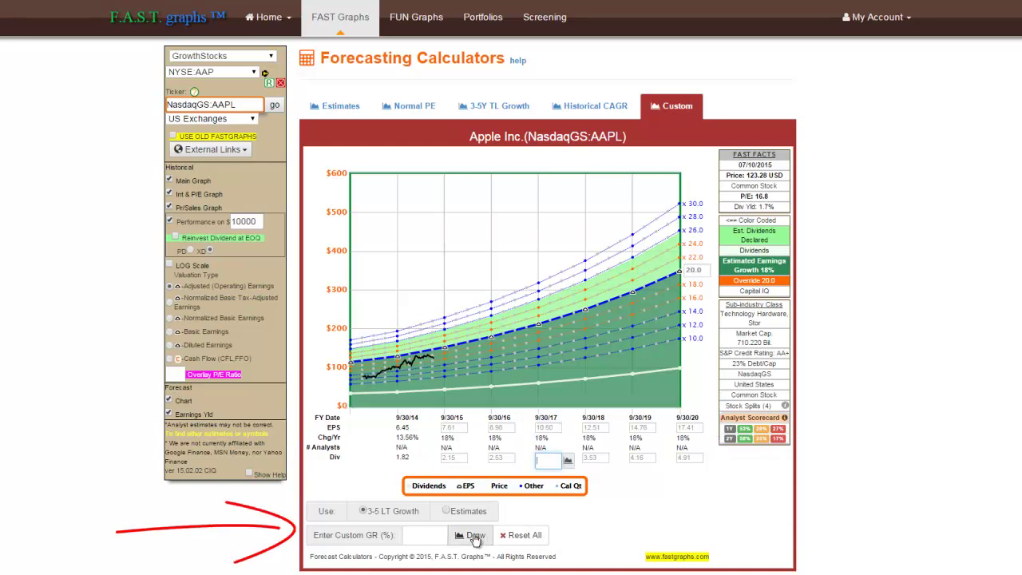
{"action": "left_click", "coordinate": [426, 536]}
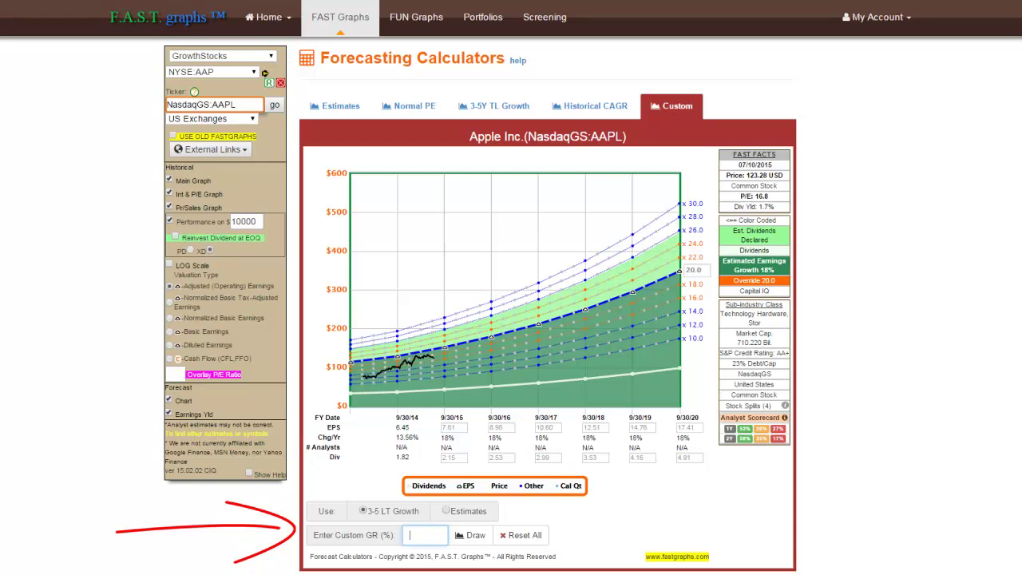
{"action": "key", "text": "Return"}
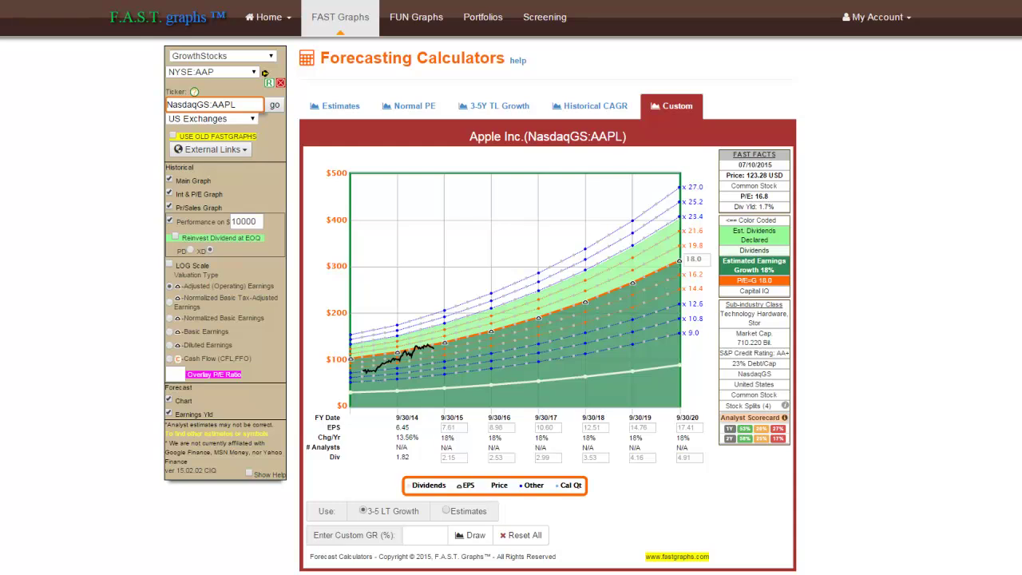
Use analyst Estimates as the Custom forecast's basis and read the data points' ROR tooltips
{"action": "left_click", "coordinate": [446, 512]}
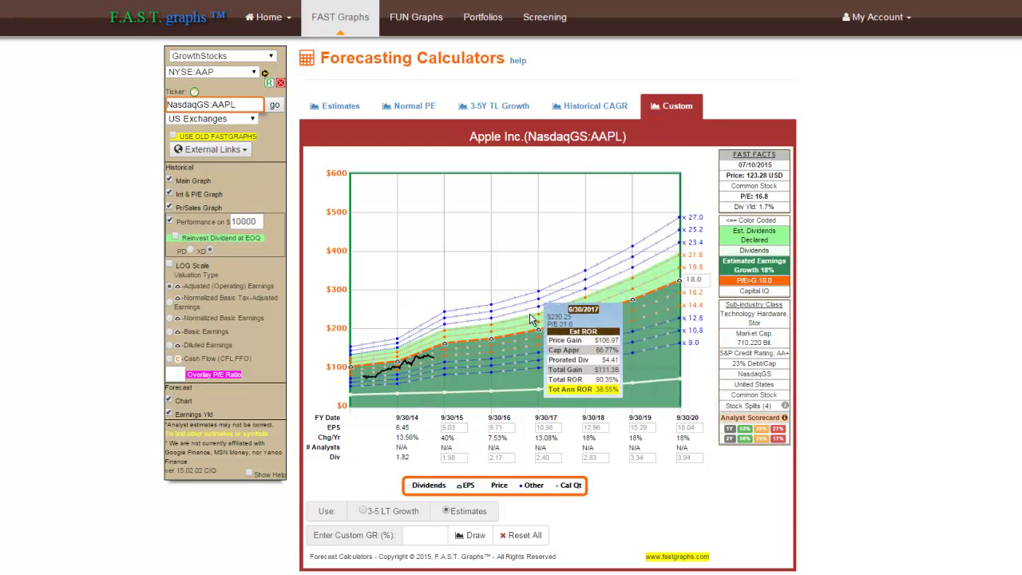
{"action": "mouse_move", "coordinate": [541, 331]}
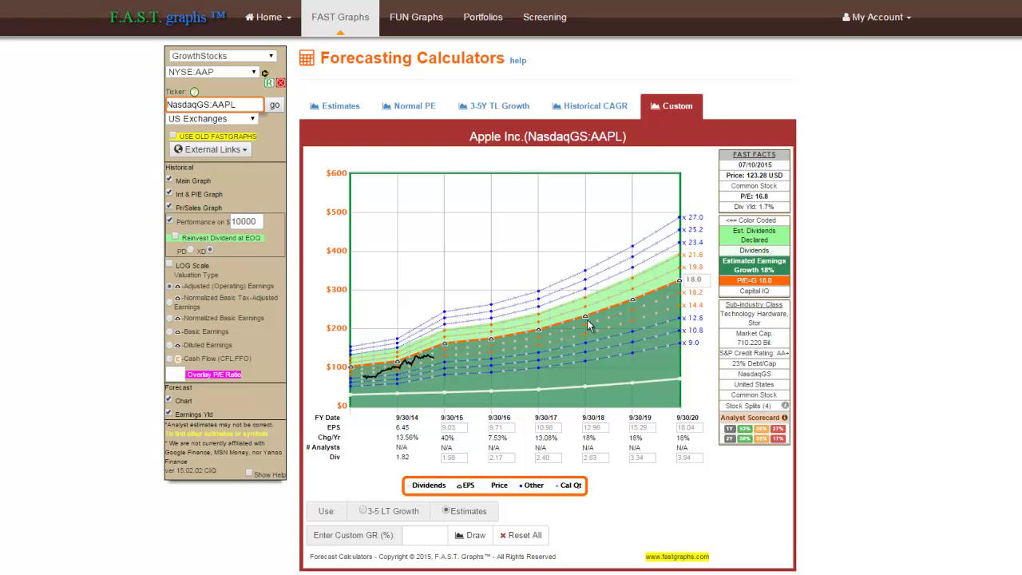
{"action": "mouse_move", "coordinate": [587, 316]}
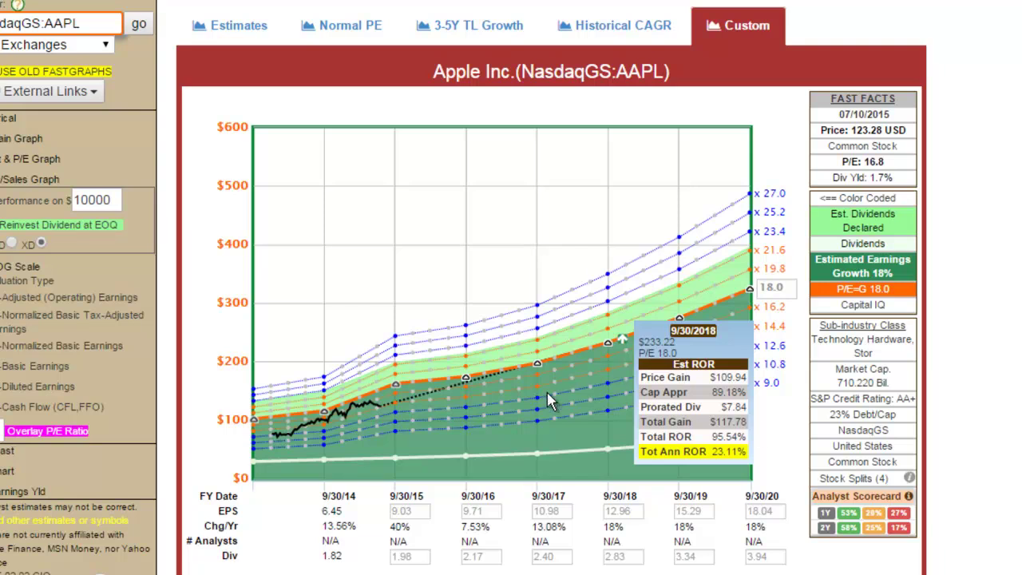
Pin the 9/30/2017 P/E 18.0 tooltip showing $197.64 and 25.02% annualized return
{"action": "mouse_move", "coordinate": [546, 430]}
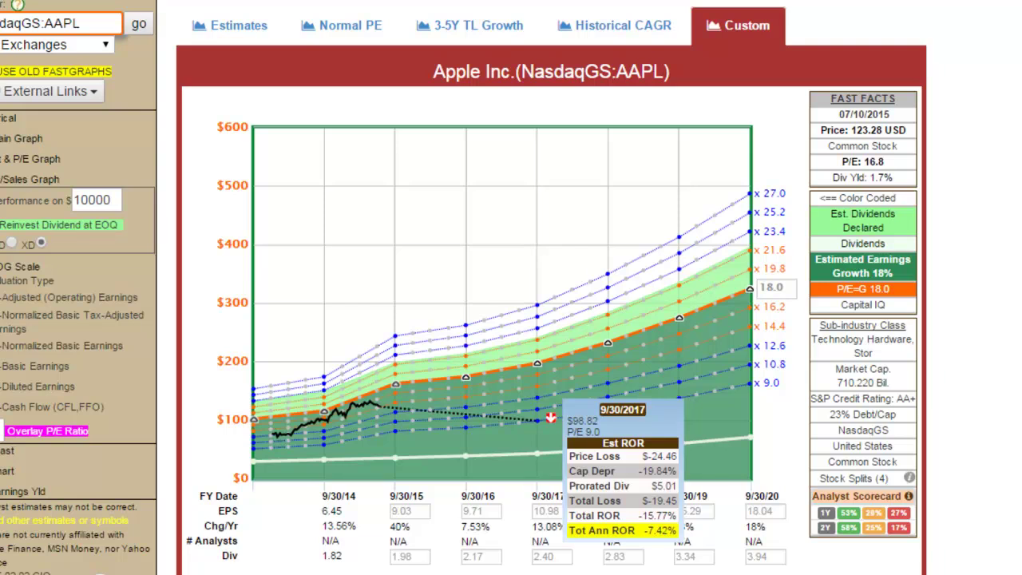
{"action": "left_click", "coordinate": [538, 360]}
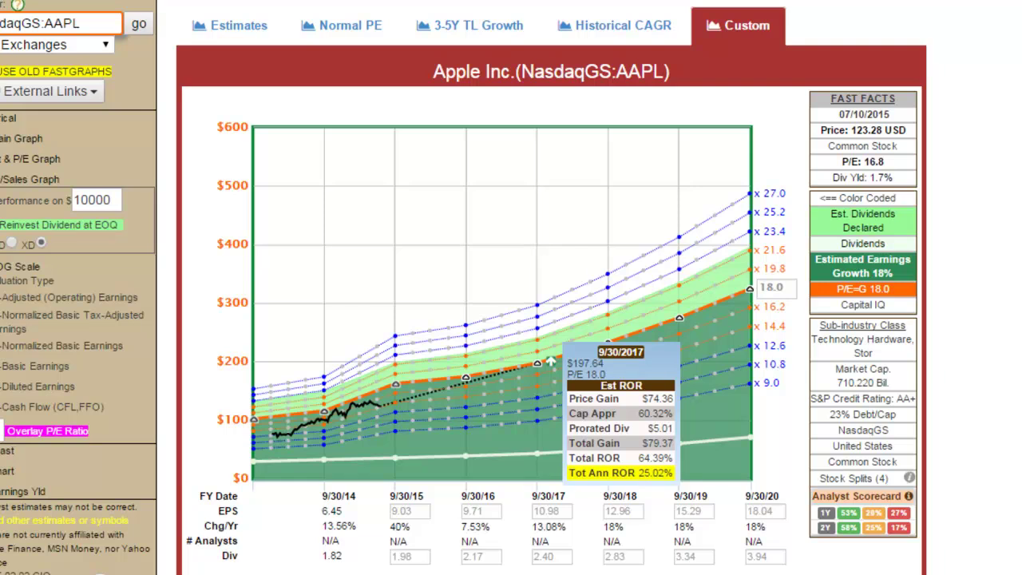
{"action": "left_click", "coordinate": [459, 32]}
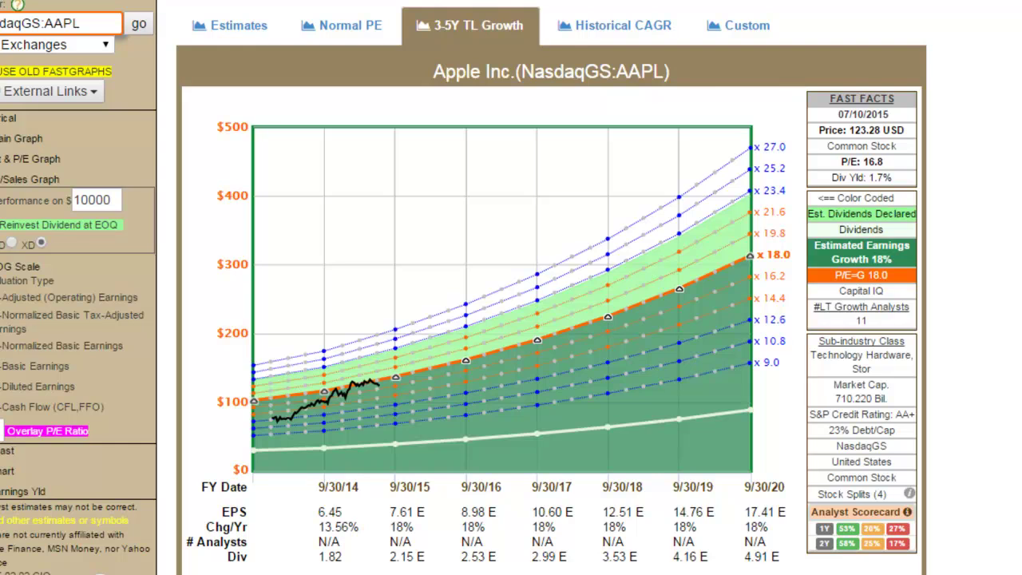
{"action": "left_click", "coordinate": [751, 42]}
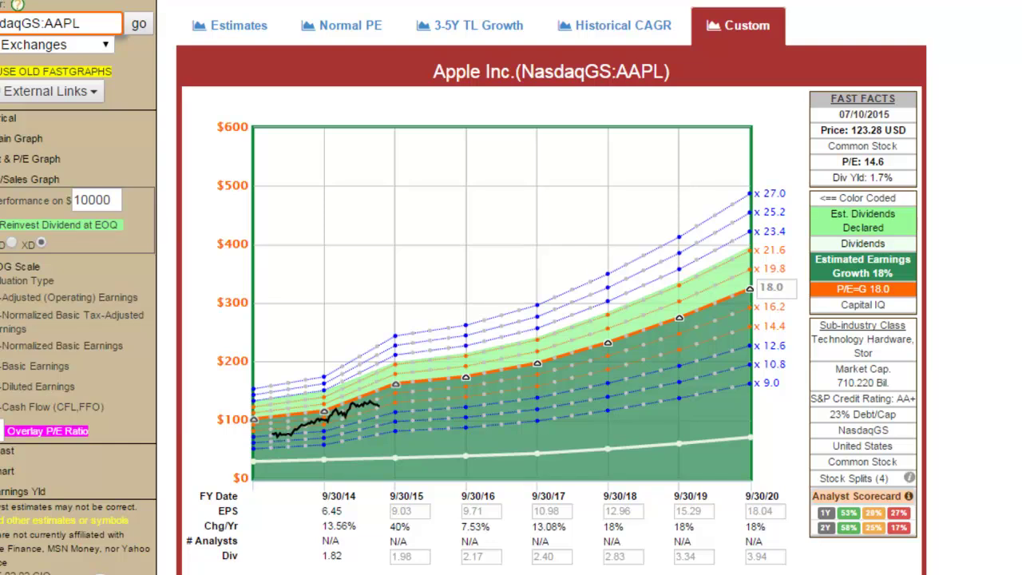
{"action": "mouse_move", "coordinate": [607, 389]}
{"action": "scroll", "coordinate": [680, 274], "scroll_direction": "down", "scroll_amount": 3}
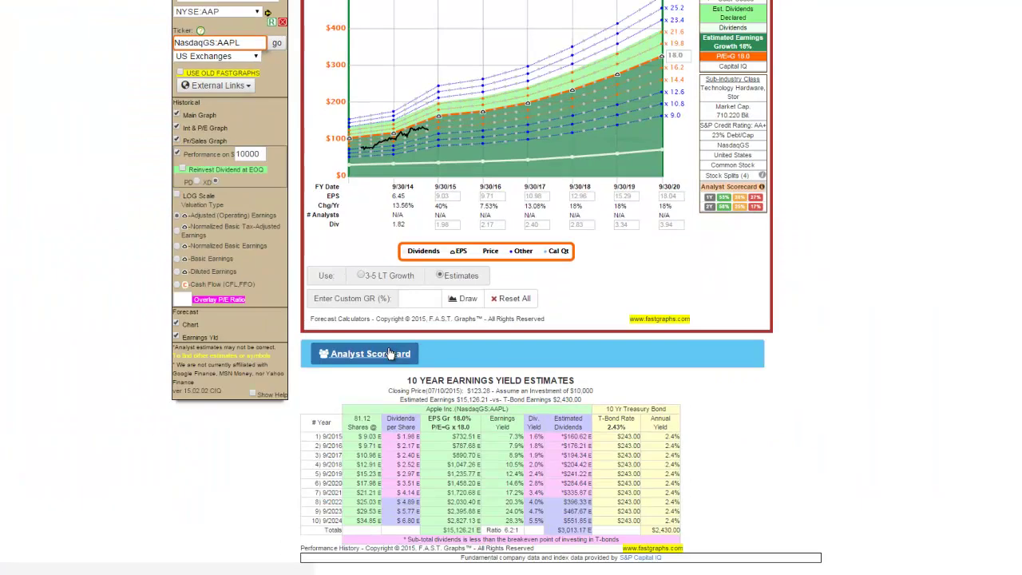
Open Apple's Analyst Scorecard and scroll through its estimate accuracy table and chart
{"action": "left_click", "coordinate": [326, 518]}
{"action": "scroll", "coordinate": [898, 280], "scroll_direction": "down", "scroll_amount": 3}
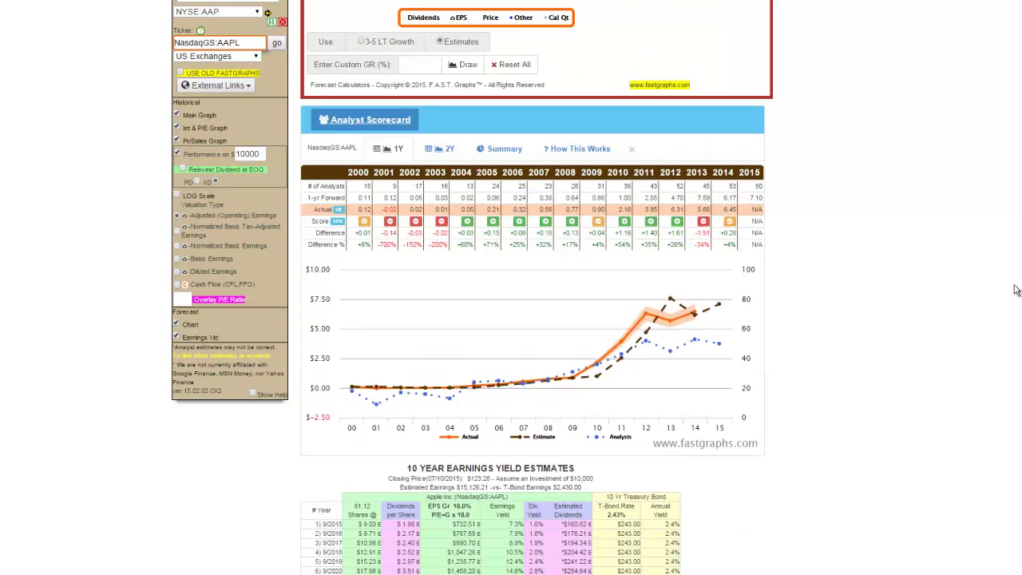
{"action": "scroll", "coordinate": [1020, 384], "scroll_direction": "down", "scroll_amount": 1}
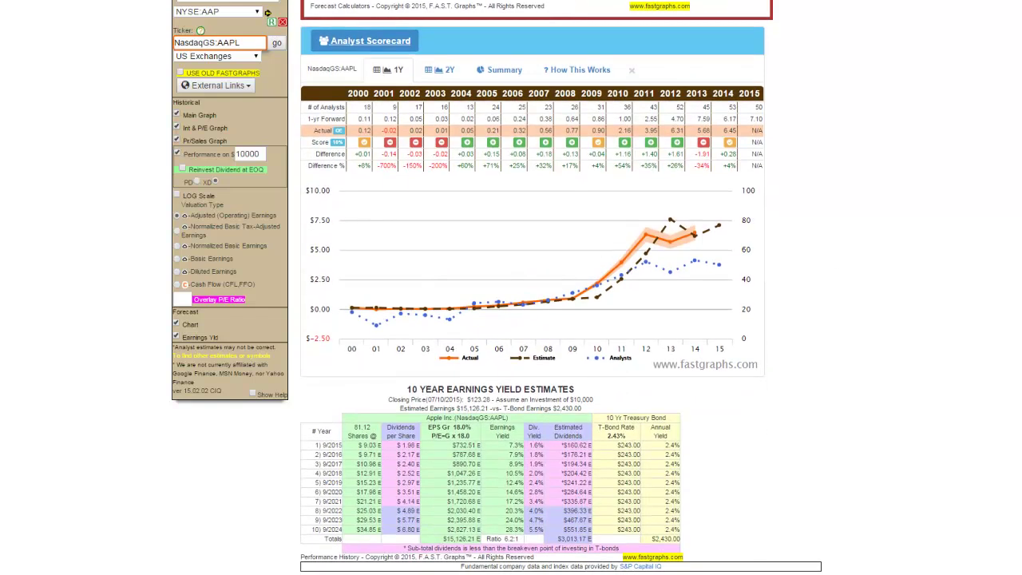
{"action": "scroll", "coordinate": [1020, 385], "scroll_direction": "down", "scroll_amount": 1}
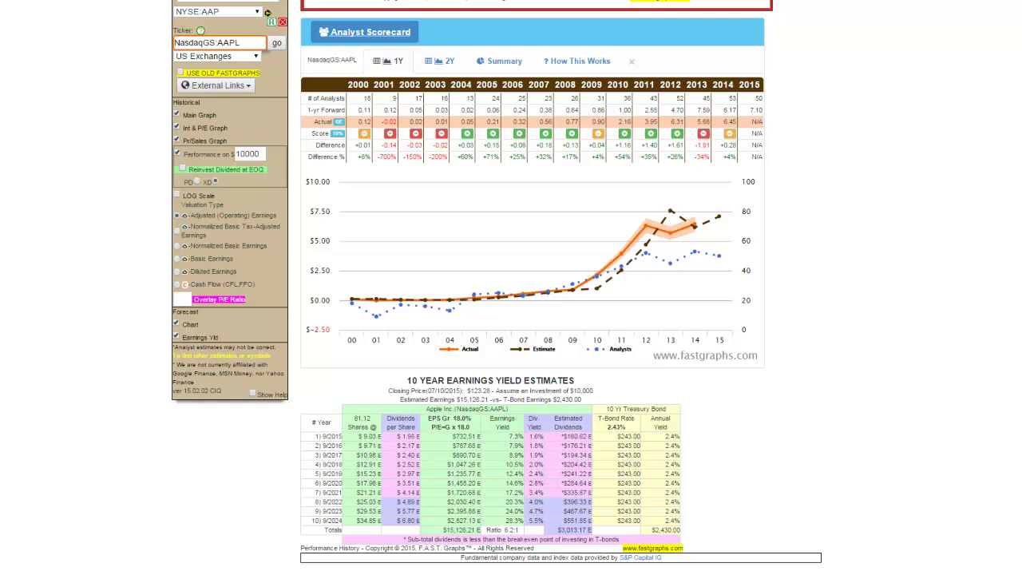
{"action": "scroll", "coordinate": [776, 169], "scroll_direction": "up", "scroll_amount": 5}
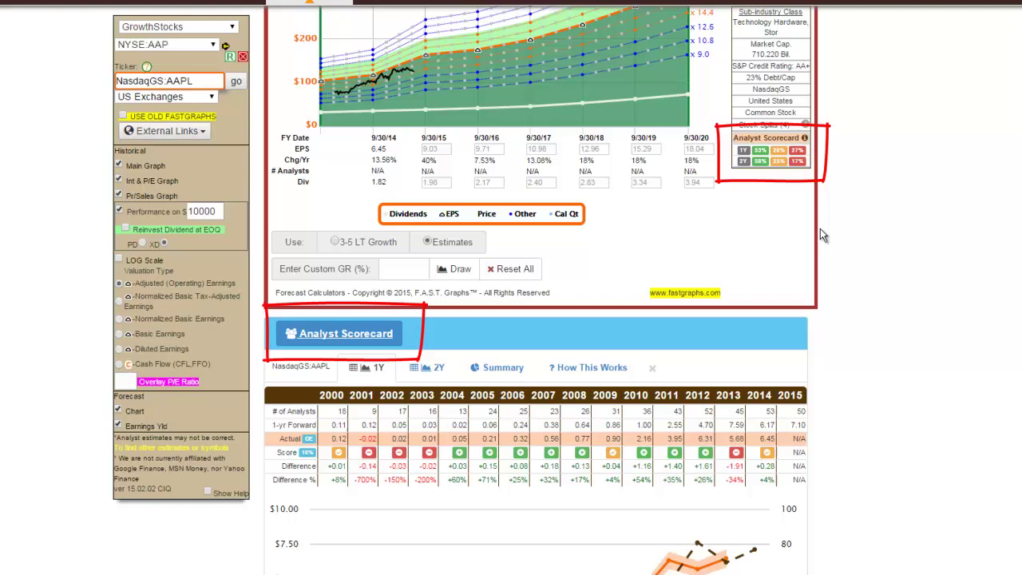
Try the 2Y view, then collapse and reopen the scorecard at the 1-year view
{"action": "left_click", "coordinate": [760, 160]}
{"action": "scroll", "coordinate": [766, 159], "scroll_direction": "up", "scroll_amount": 2}
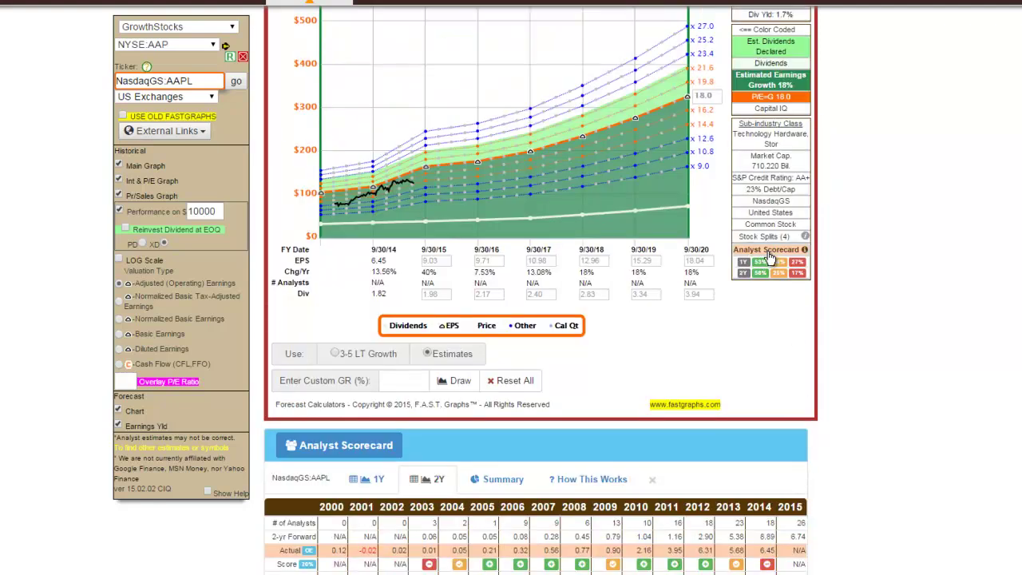
{"action": "left_click", "coordinate": [771, 270]}
{"action": "left_click", "coordinate": [369, 453]}
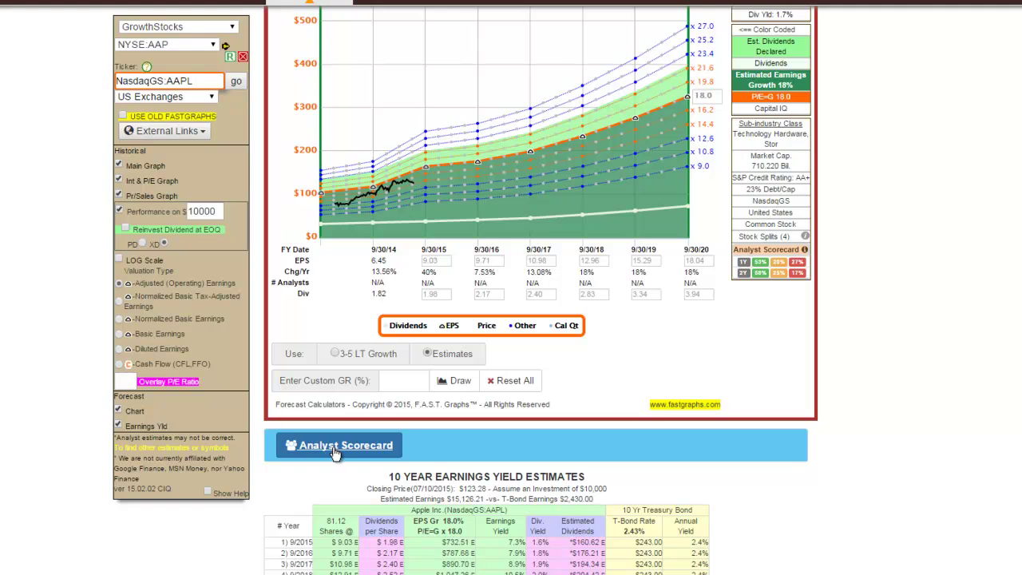
{"action": "left_click", "coordinate": [336, 452]}
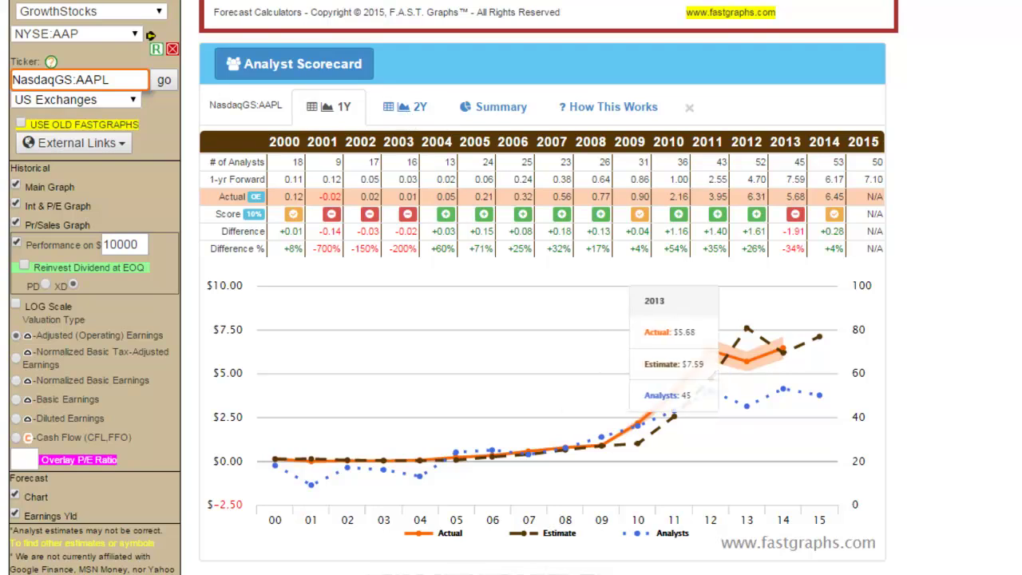
Toggle between 2Y and 1Y forward data, then show the Summary accuracy pies
{"action": "left_click", "coordinate": [408, 118]}
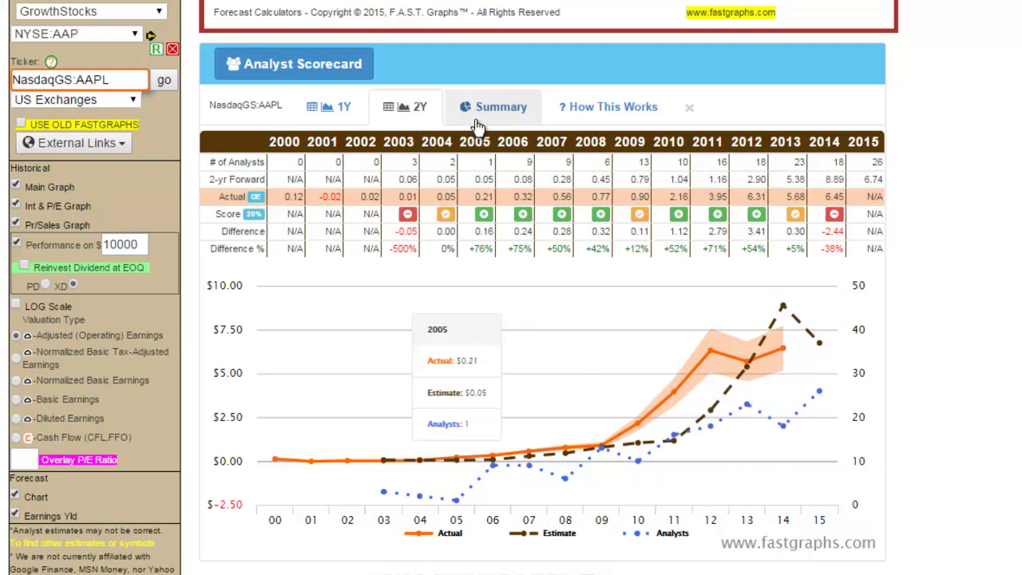
{"action": "left_click", "coordinate": [329, 113]}
{"action": "left_click", "coordinate": [414, 113]}
{"action": "left_click", "coordinate": [473, 107]}
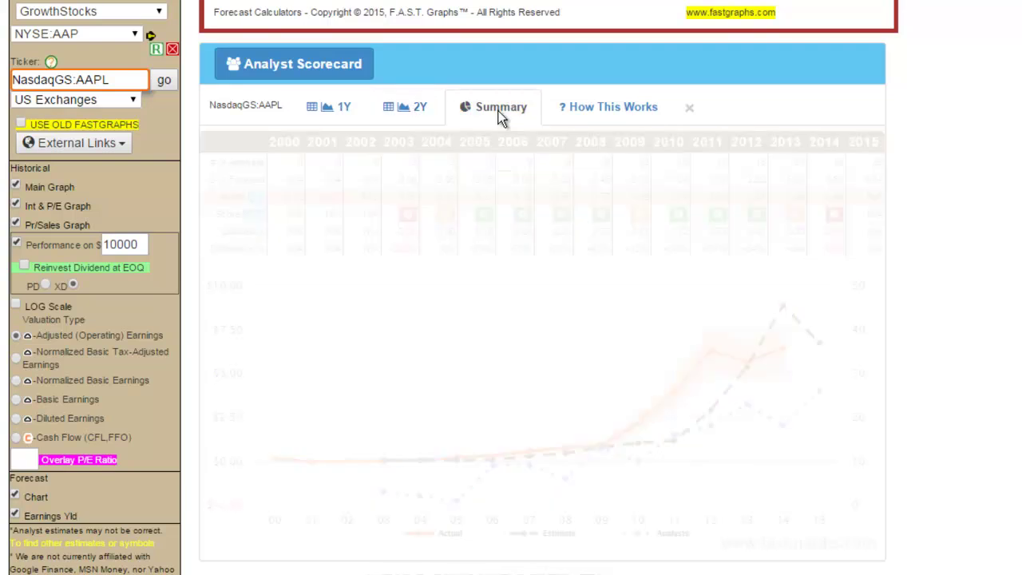
Replace the summary pies with the 1Y, then the 2Y forward scorecard table and chart
{"action": "left_click", "coordinate": [325, 118]}
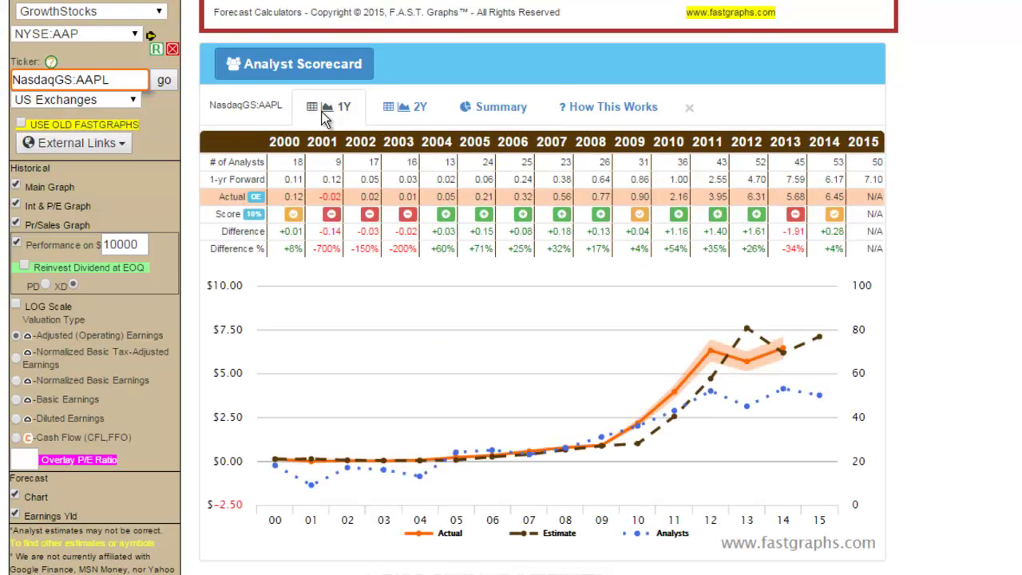
{"action": "left_click", "coordinate": [404, 112]}
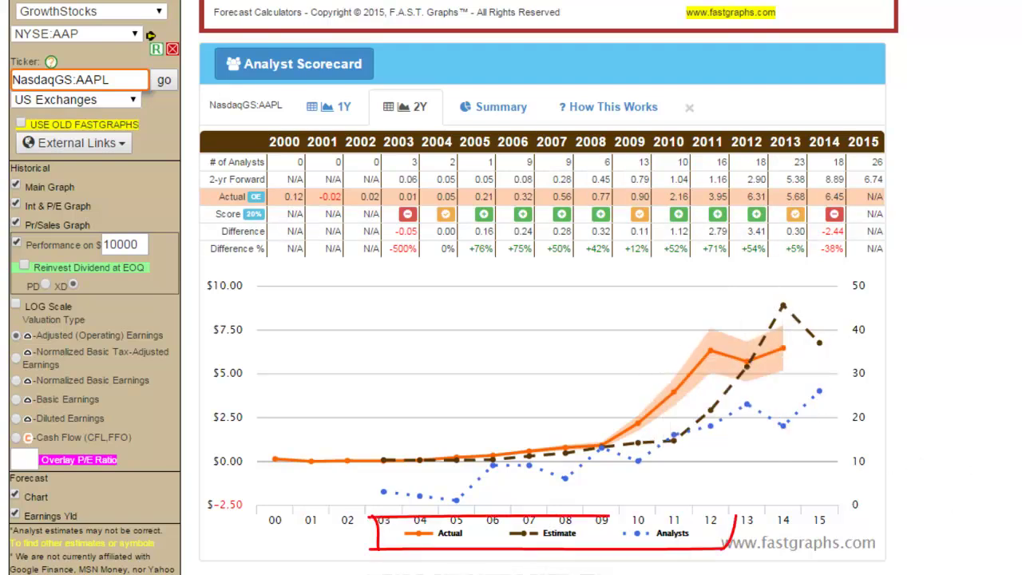
{"action": "left_click", "coordinate": [668, 535]}
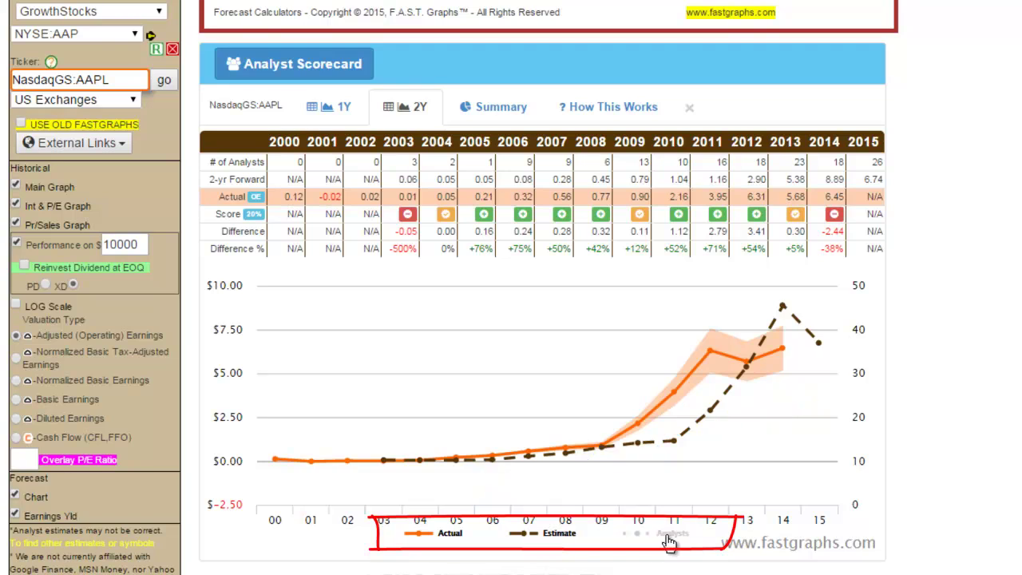
{"action": "left_click", "coordinate": [557, 536]}
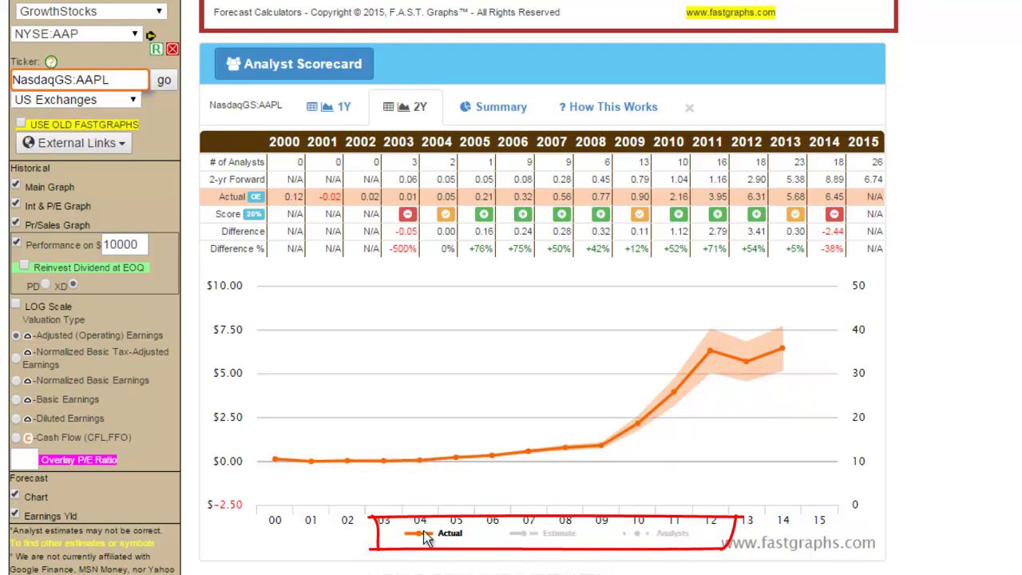
{"action": "left_click", "coordinate": [449, 538]}
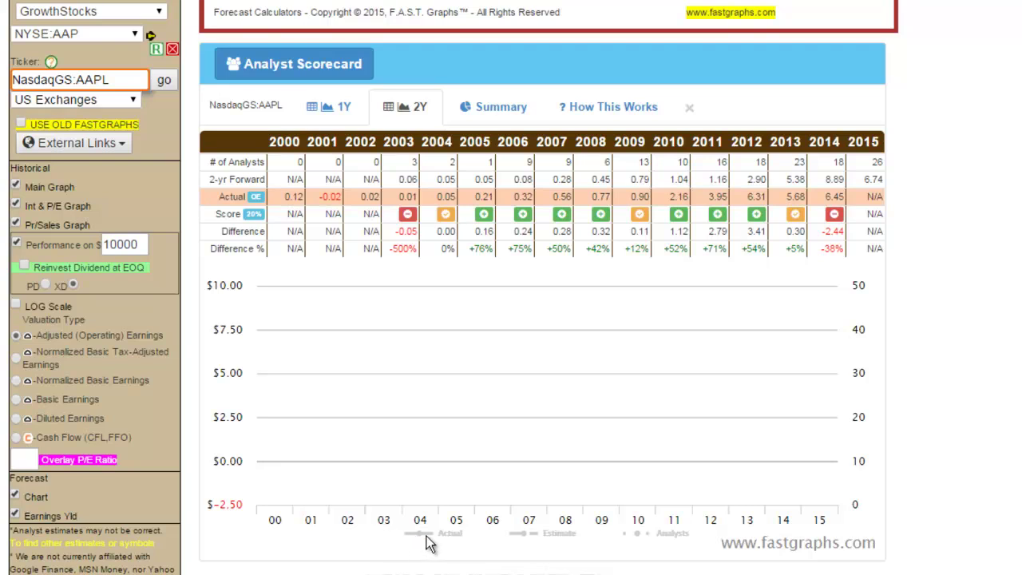
{"action": "left_click", "coordinate": [555, 535]}
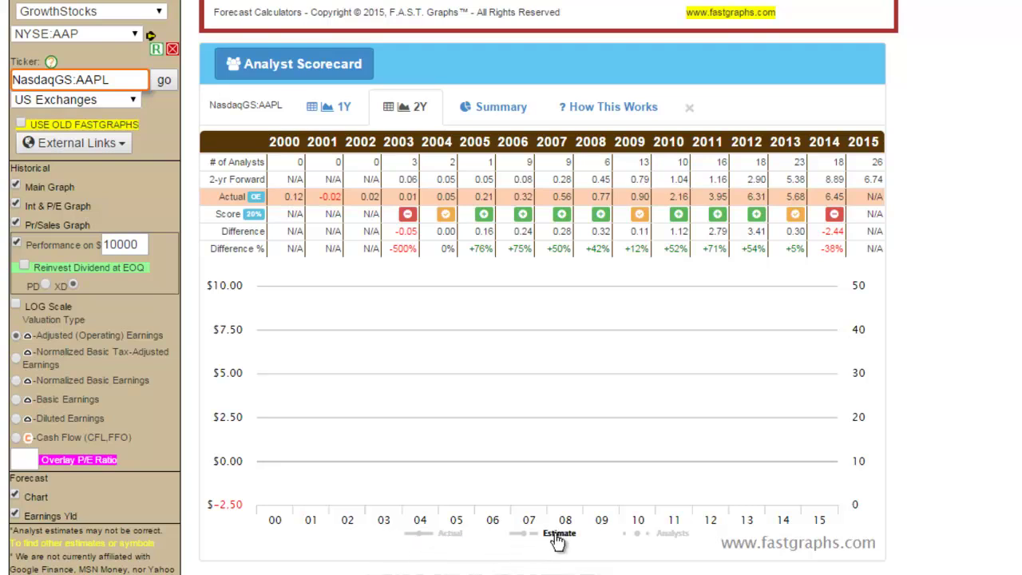
{"action": "left_click", "coordinate": [451, 535]}
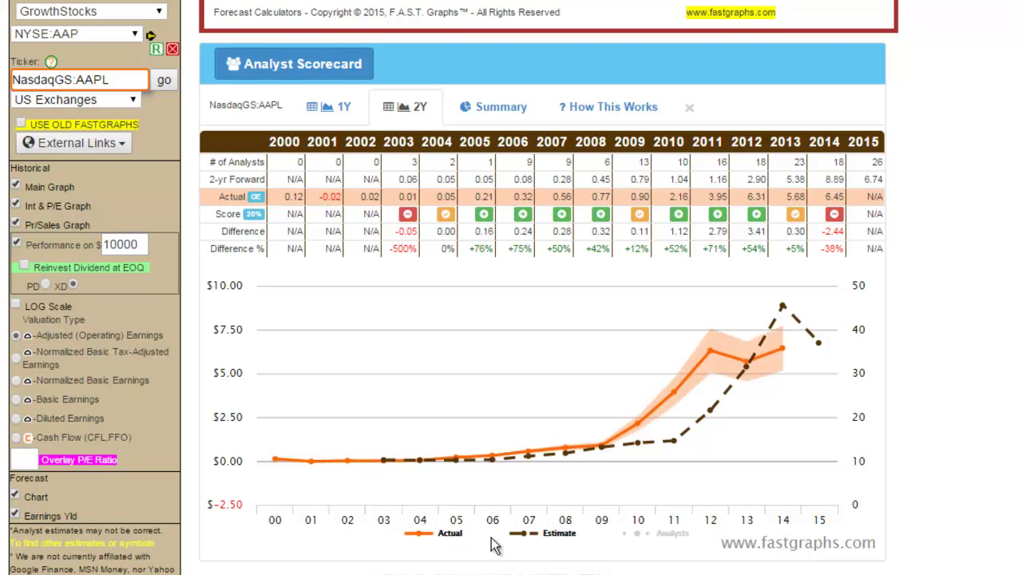
{"action": "left_click", "coordinate": [671, 534]}
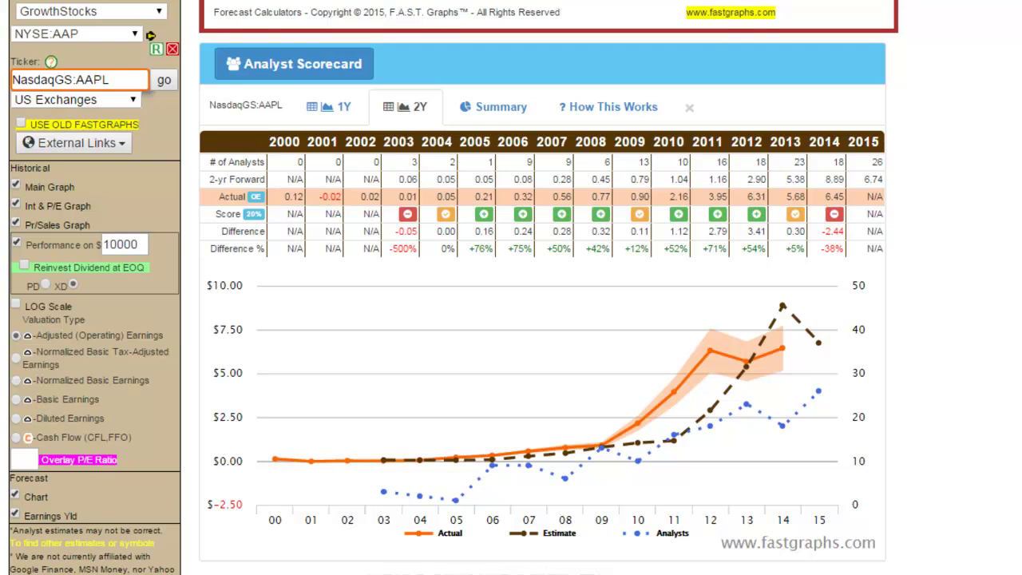
Show the Analyst Scorecard summary pies, then its How This Works explanation of beat, hit and miss scoring
{"action": "left_click", "coordinate": [495, 108]}
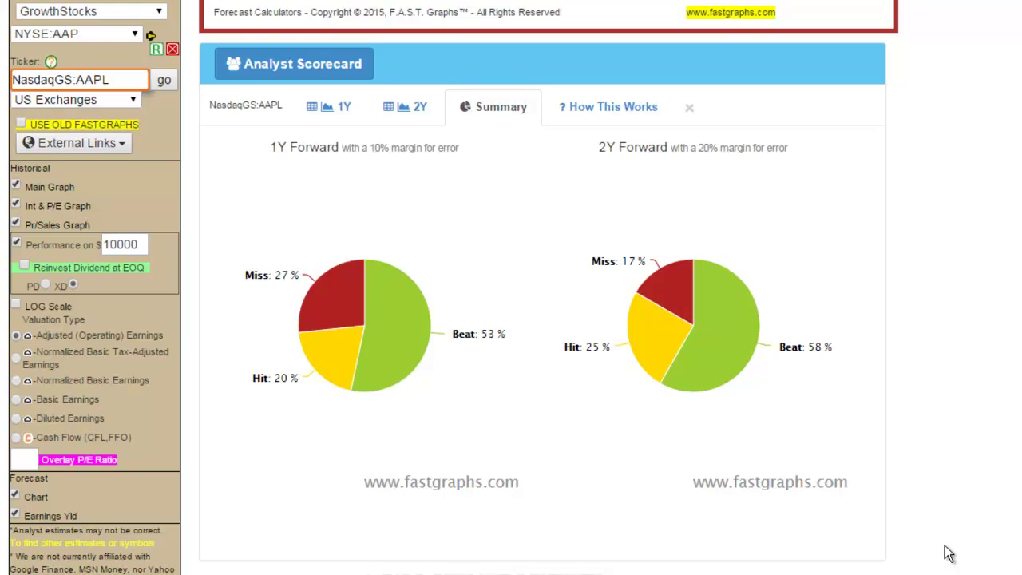
{"action": "left_click", "coordinate": [604, 118]}
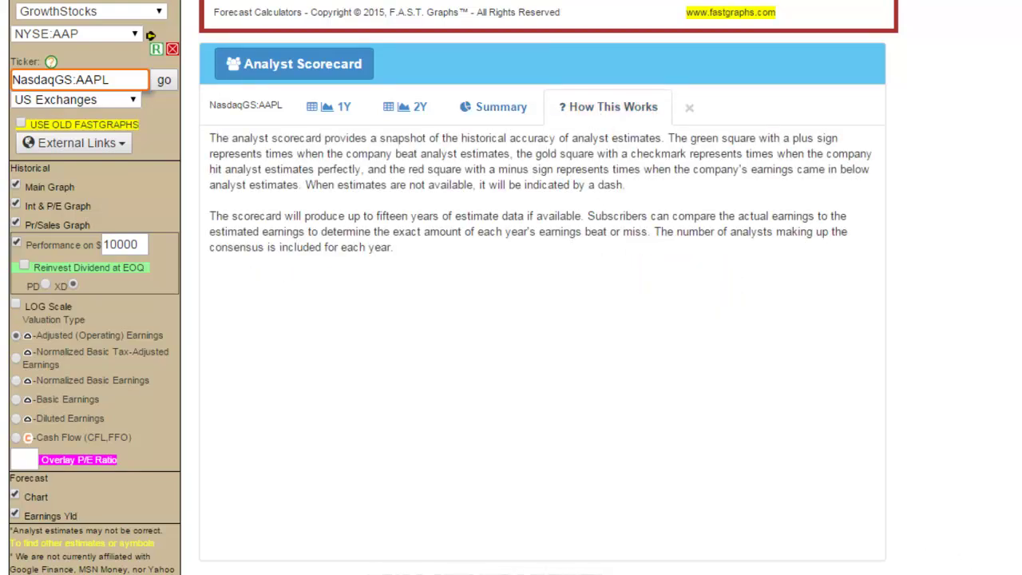